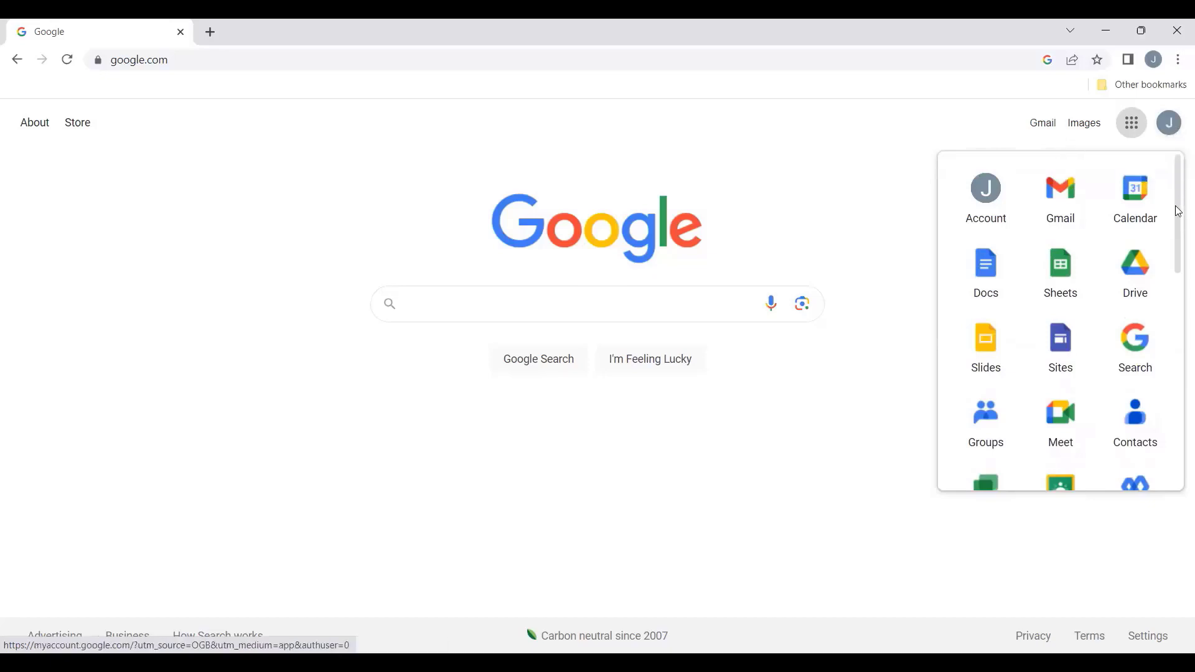
Step: Open Google Forms from the Google apps list
left_click_drag(1175, 235, 1177, 413)
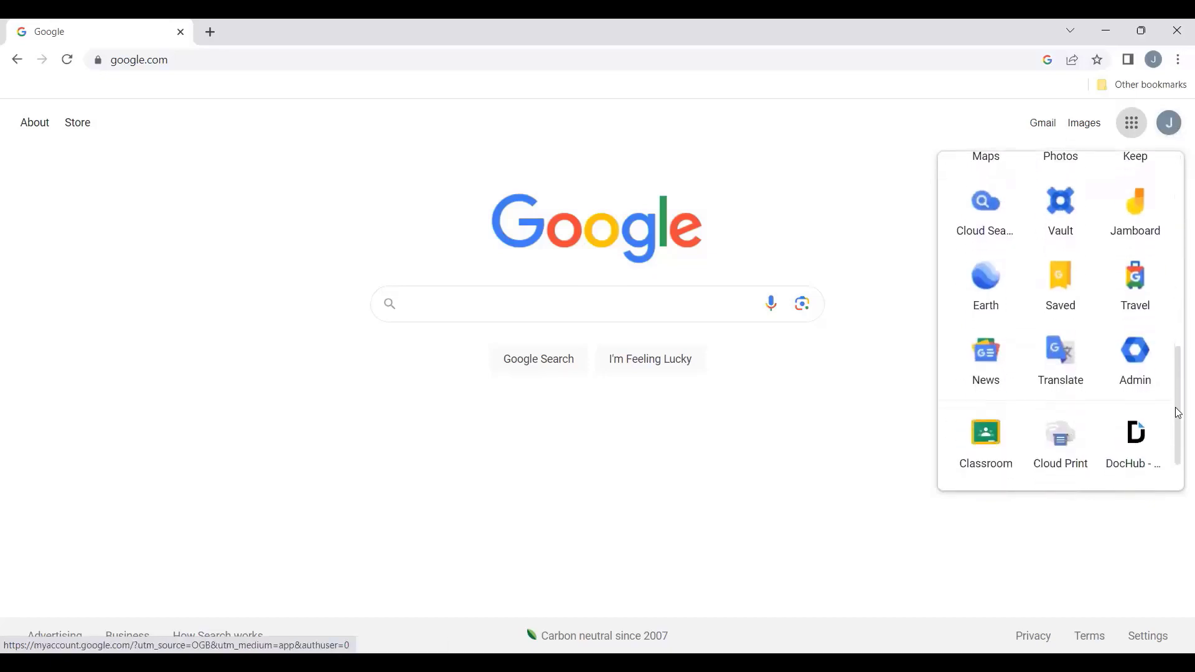
scroll(1133, 359, "up", 5)
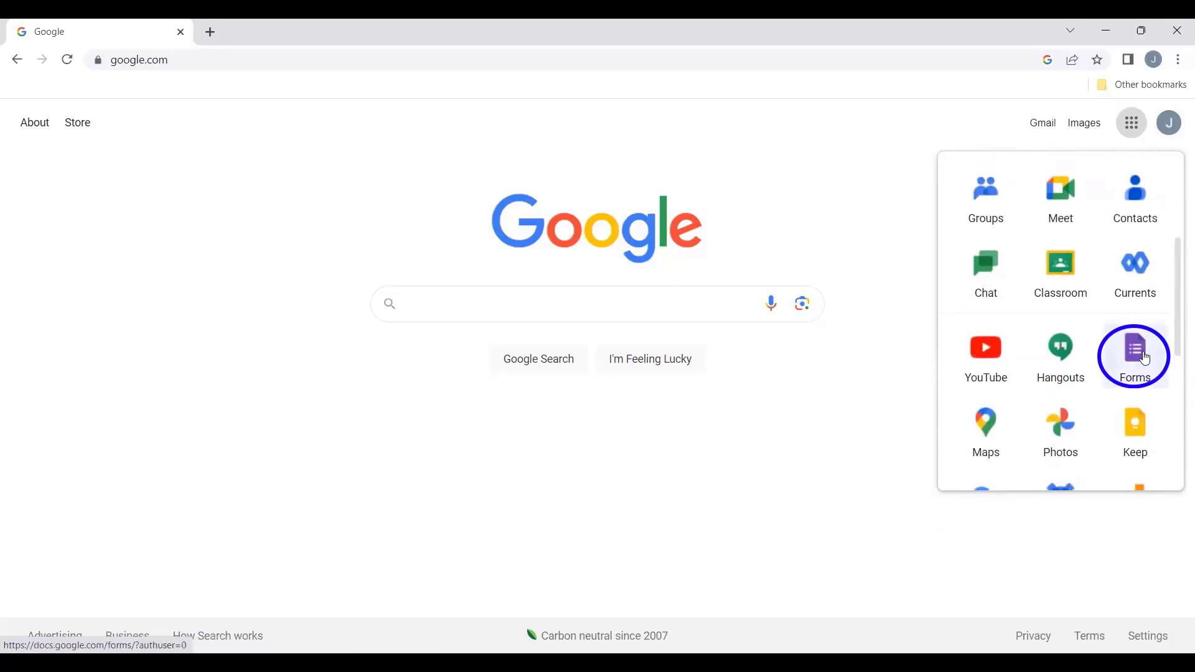
left_click(1147, 359)
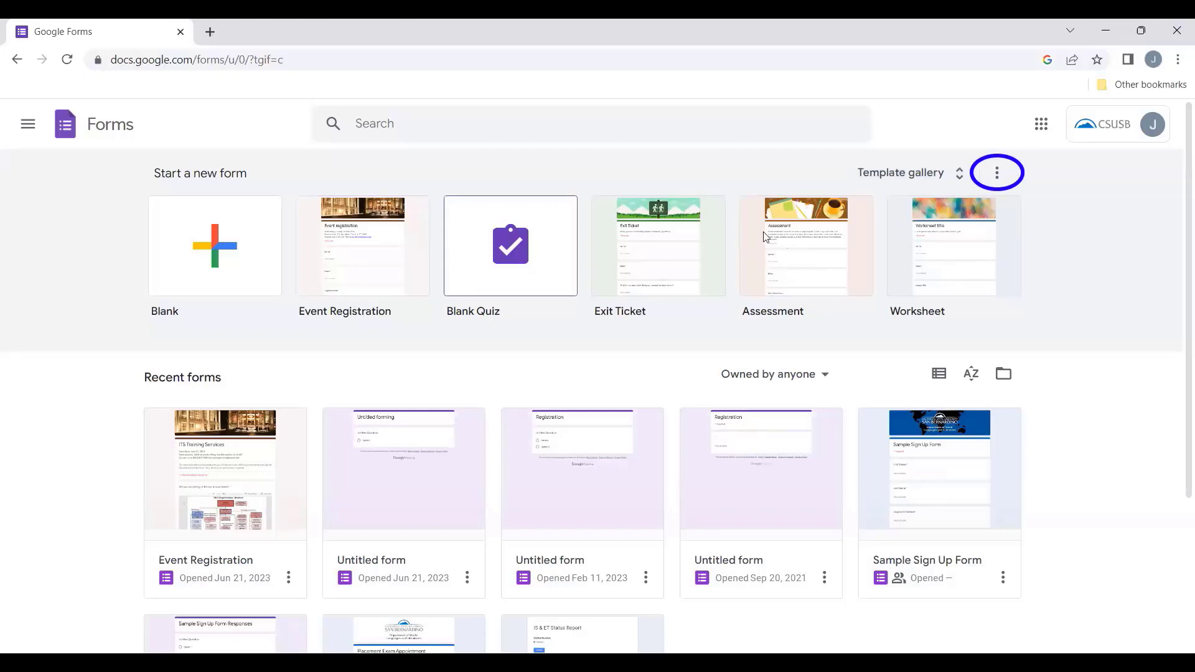
Step: Look over the recent forms and start a new blank form
scroll(1178, 218, "down", 1)
scroll(1178, 219, "down", 3)
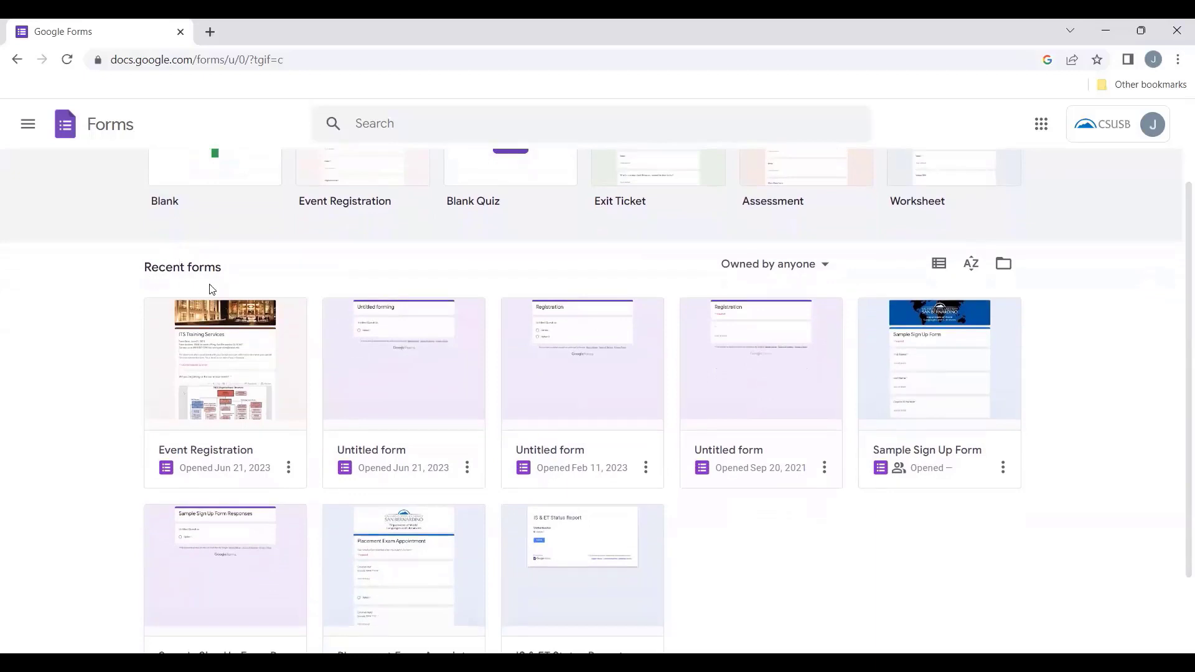
scroll(998, 180, "up", 3)
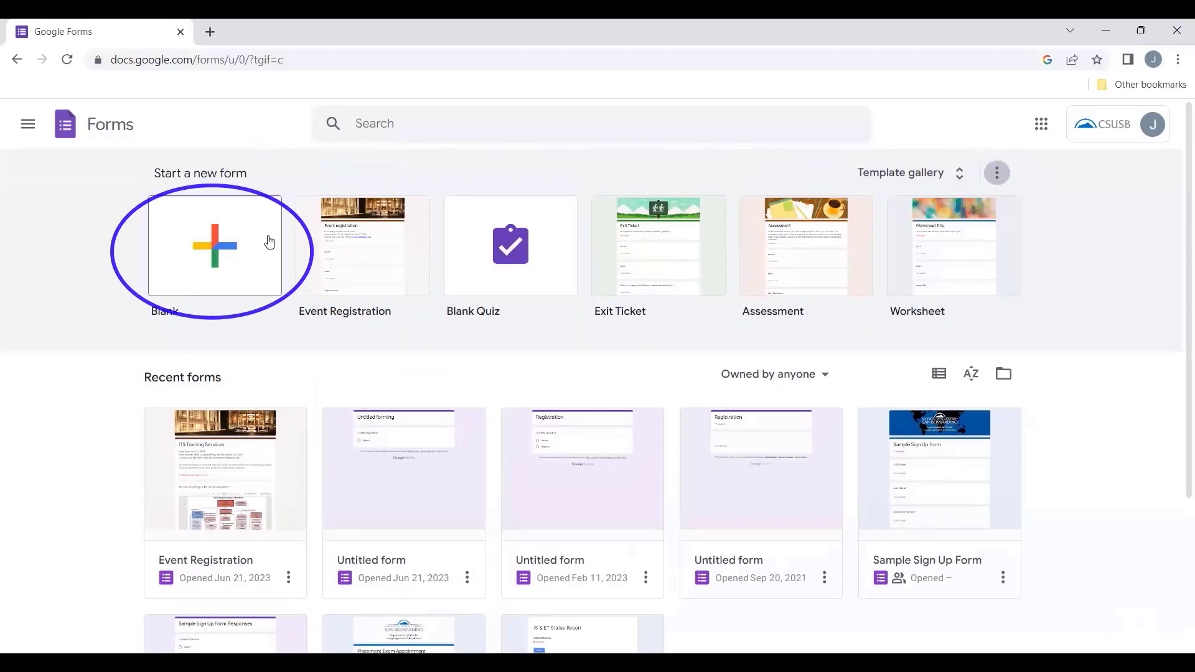
left_click(243, 260)
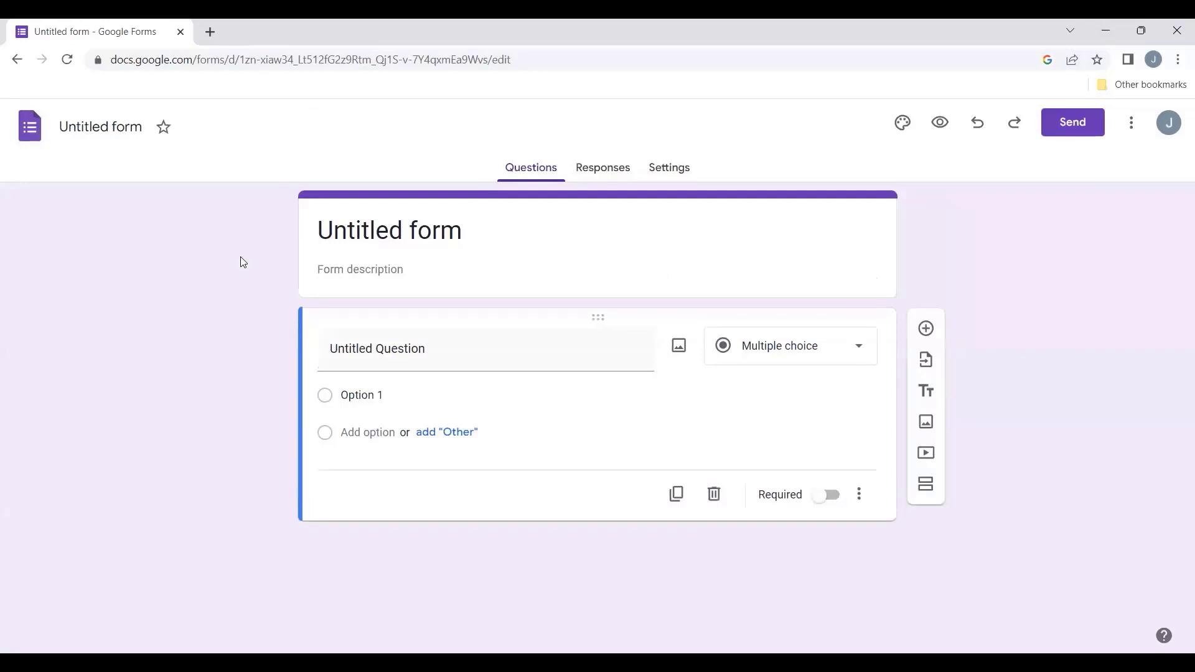
Step: Title the form "ITS Event Registration" in bold and give it the description "July 25th event"
triple_click(391, 226)
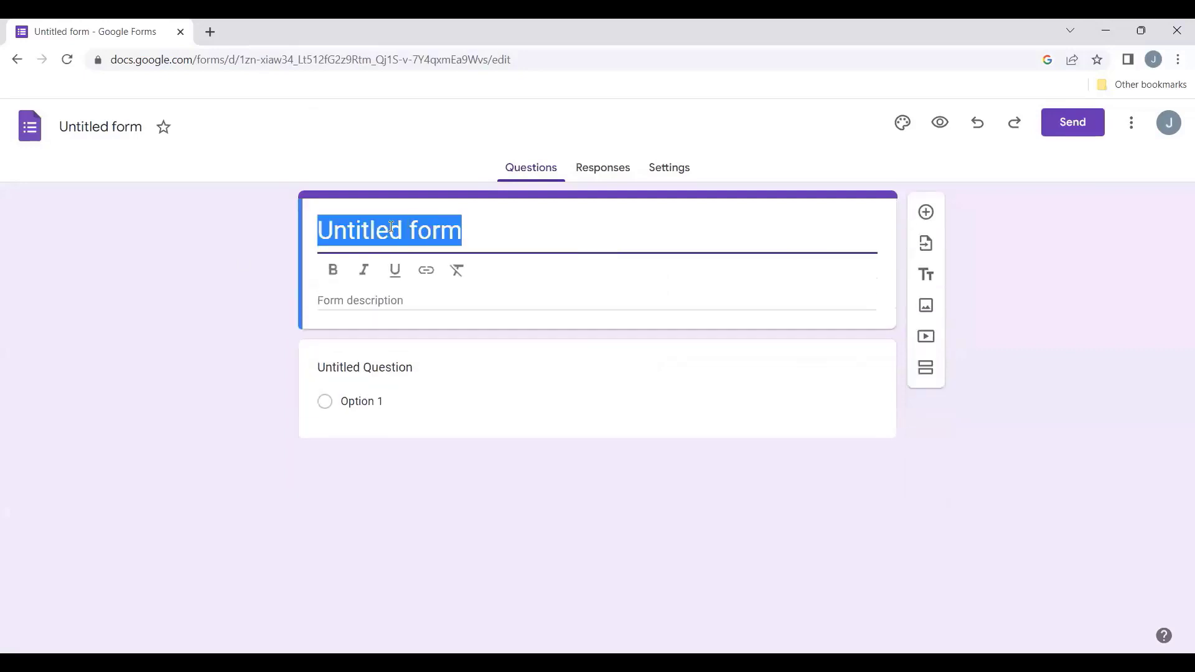
type("ITS Event Registration")
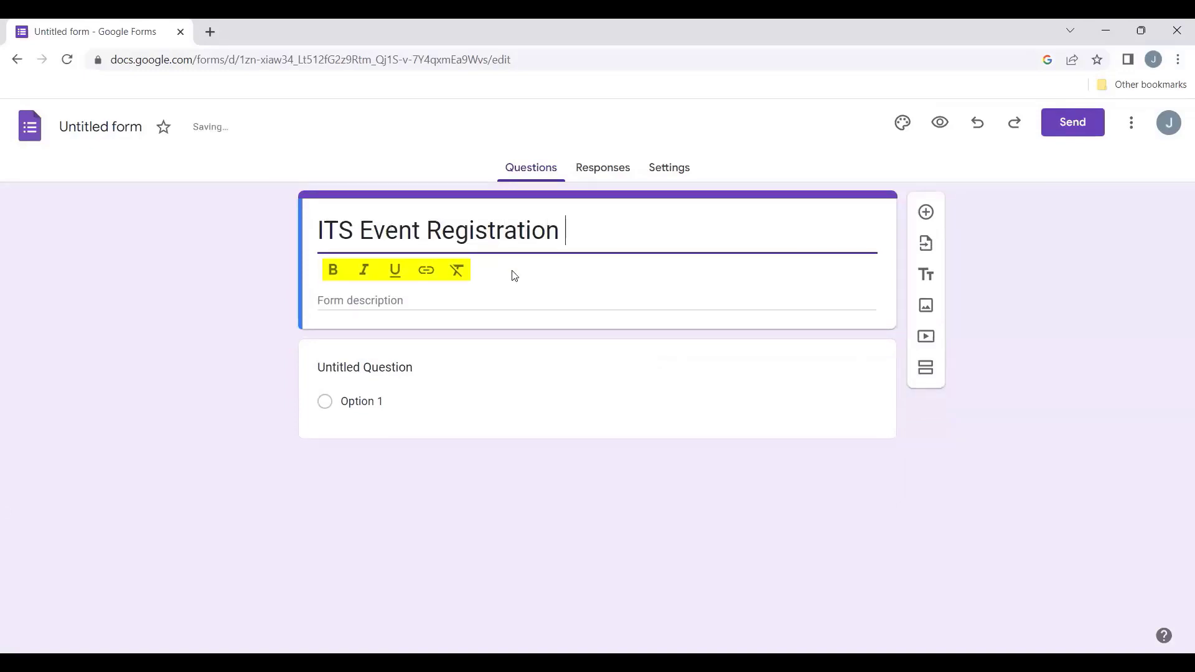
left_click(333, 269)
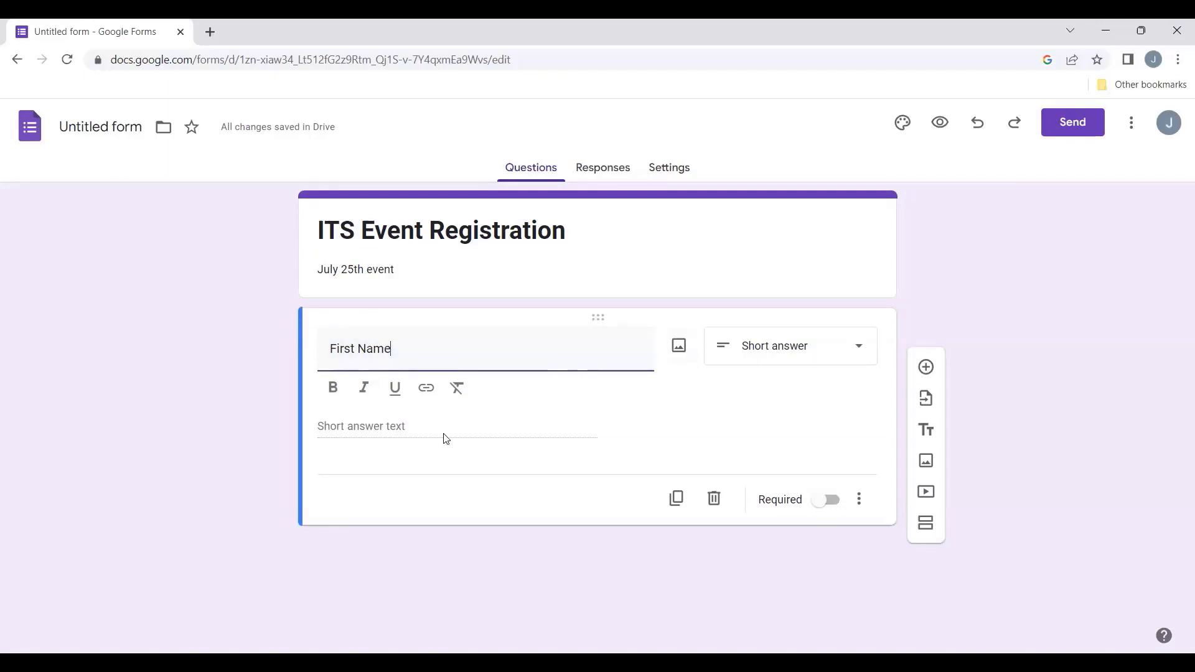
Step: Add a short-answer question titled "Last Name" below the First Name question
left_click(396, 432)
left_click(834, 470)
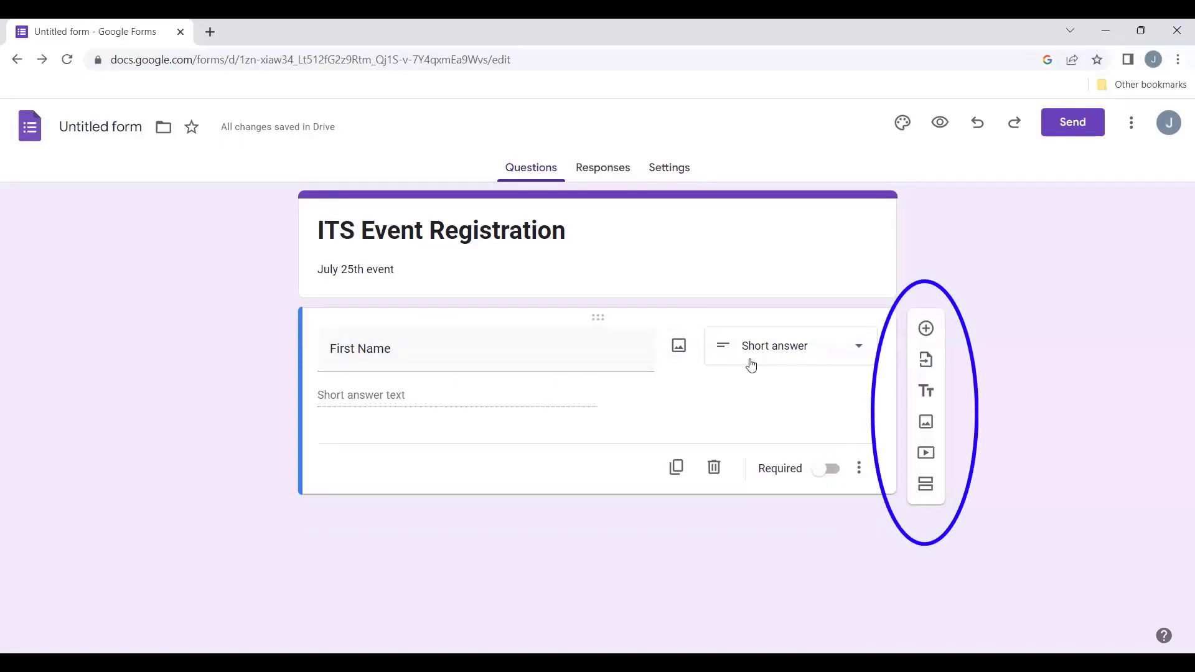
left_click(925, 329)
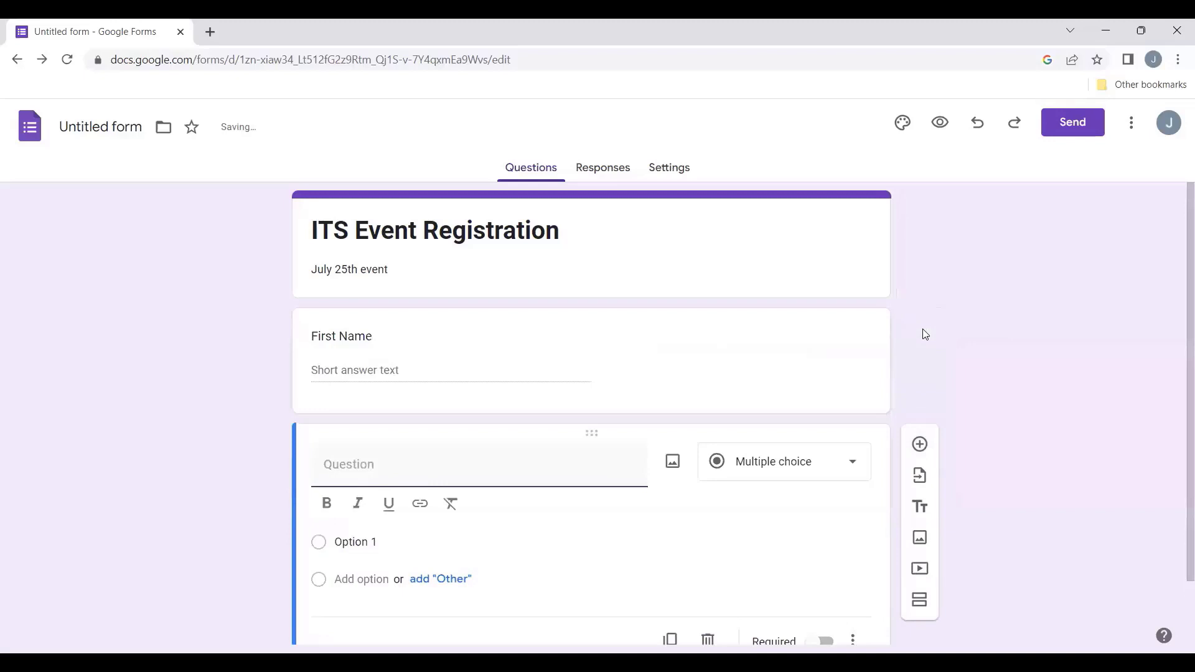
type("Last Name")
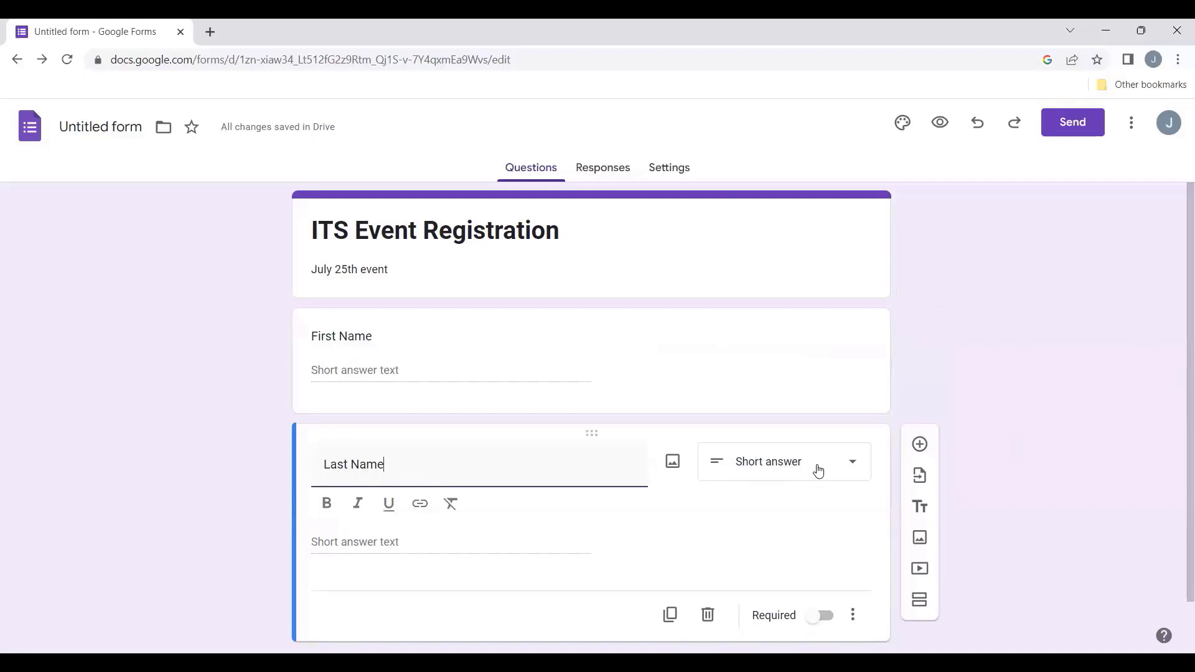
Step: Add a file-upload question titled "Please include your resume" and turn on allowing only specific file types
left_click(919, 444)
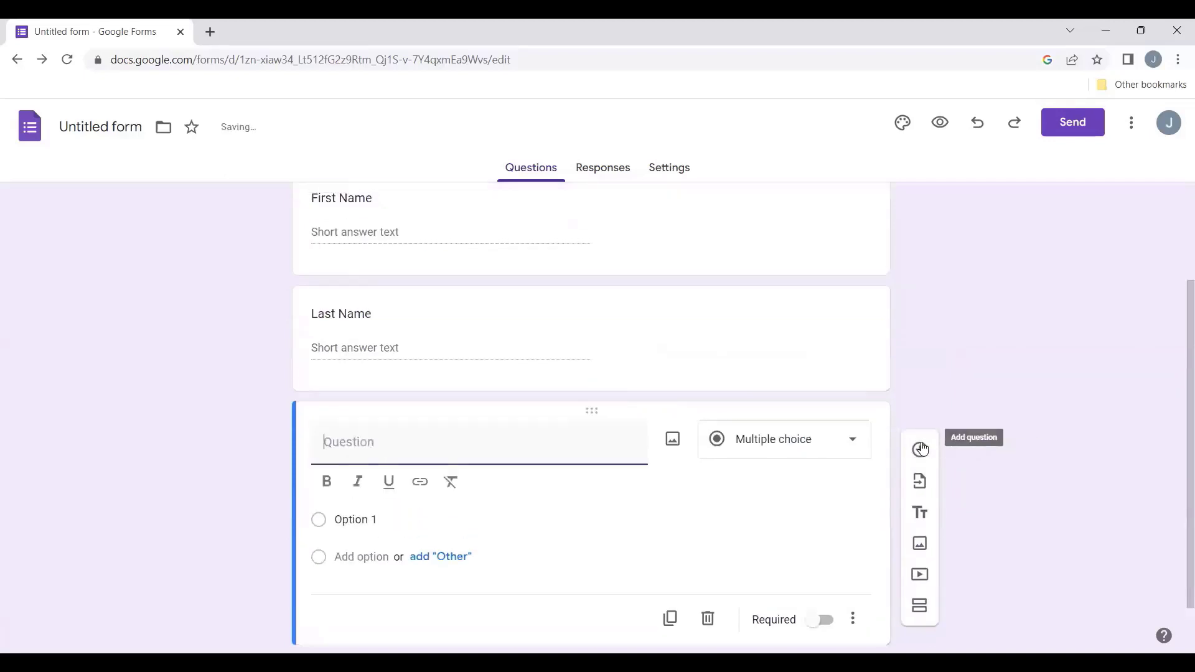
left_click(852, 439)
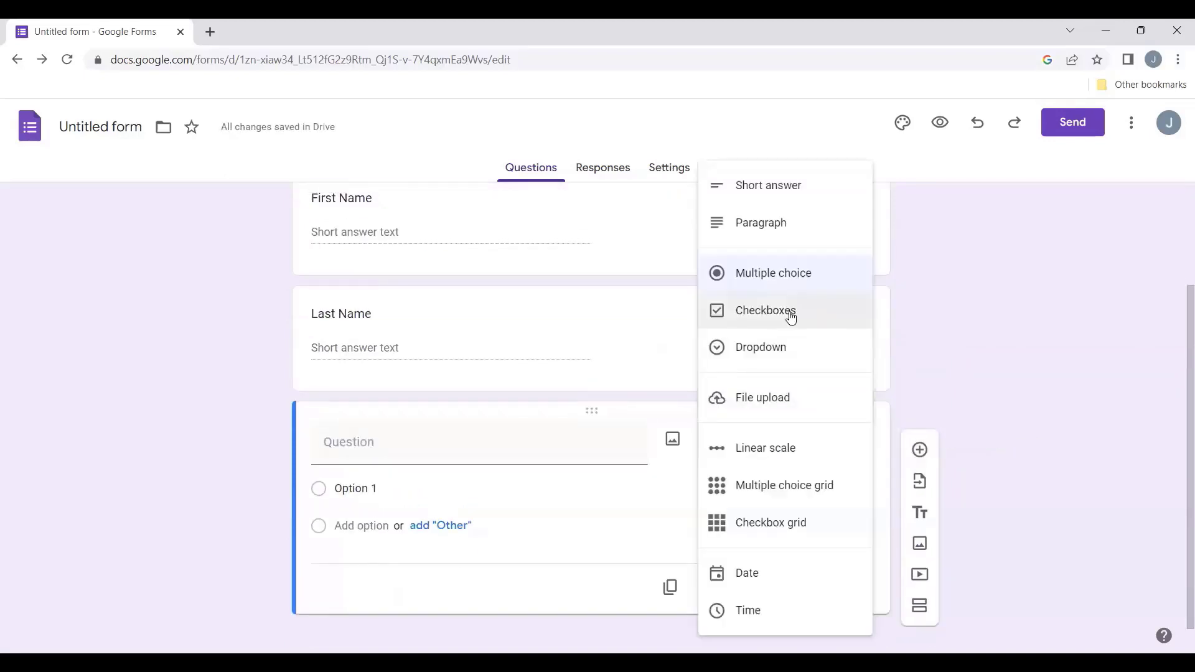
left_click(779, 397)
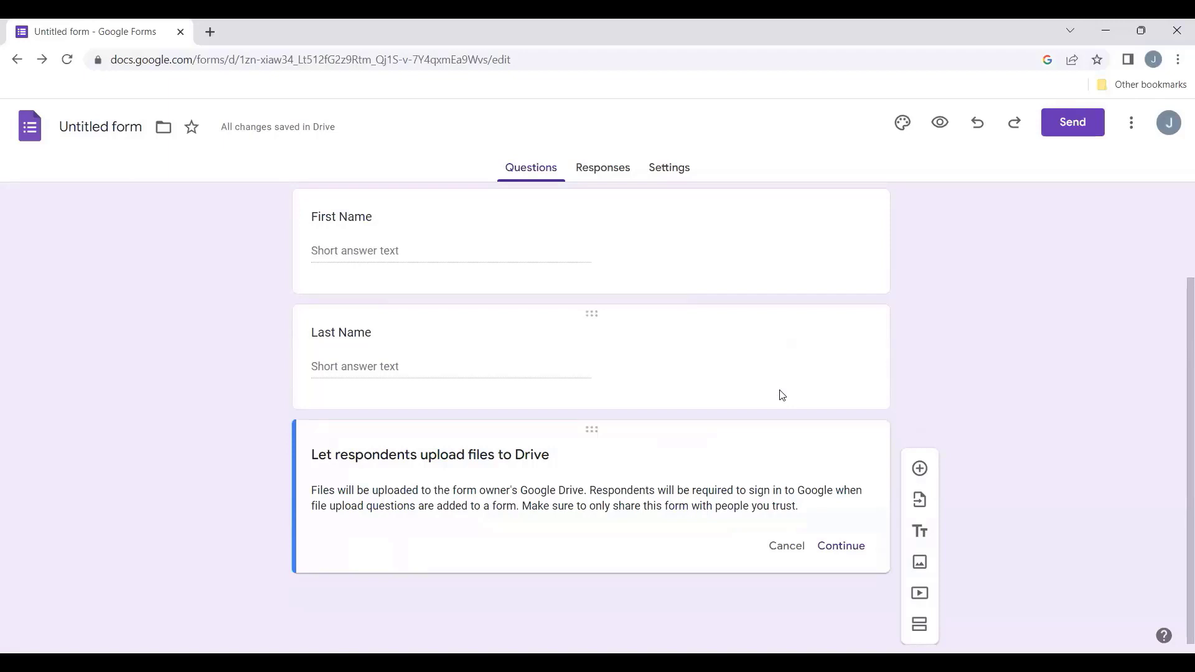
left_click(840, 553)
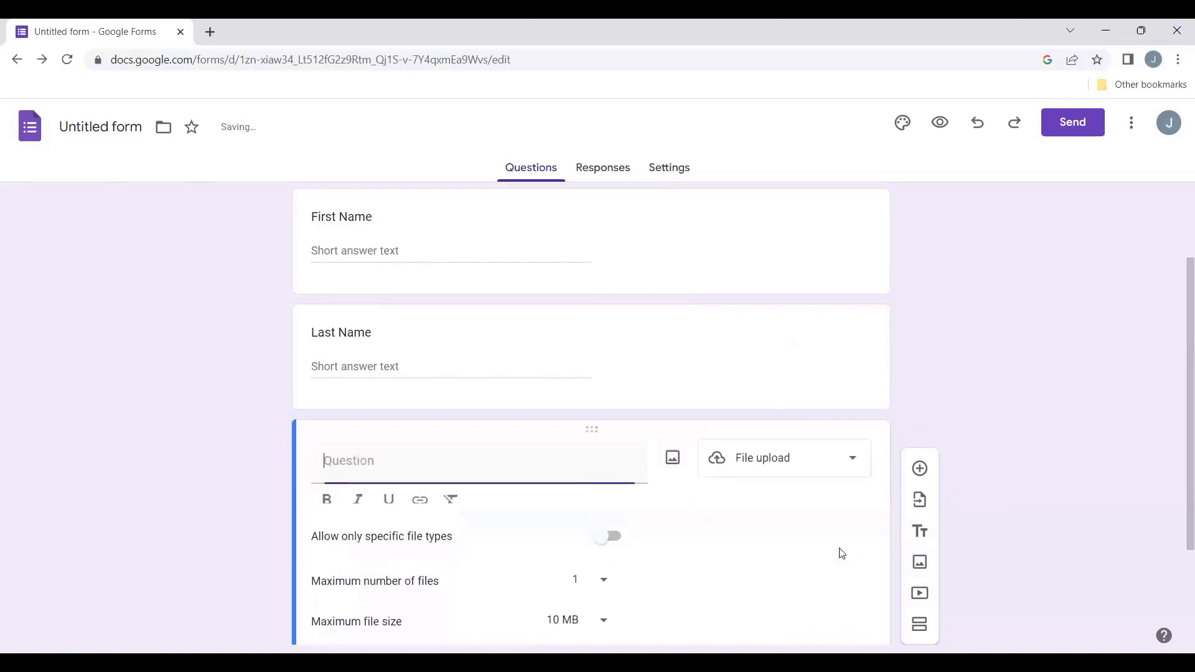
type("Please include")
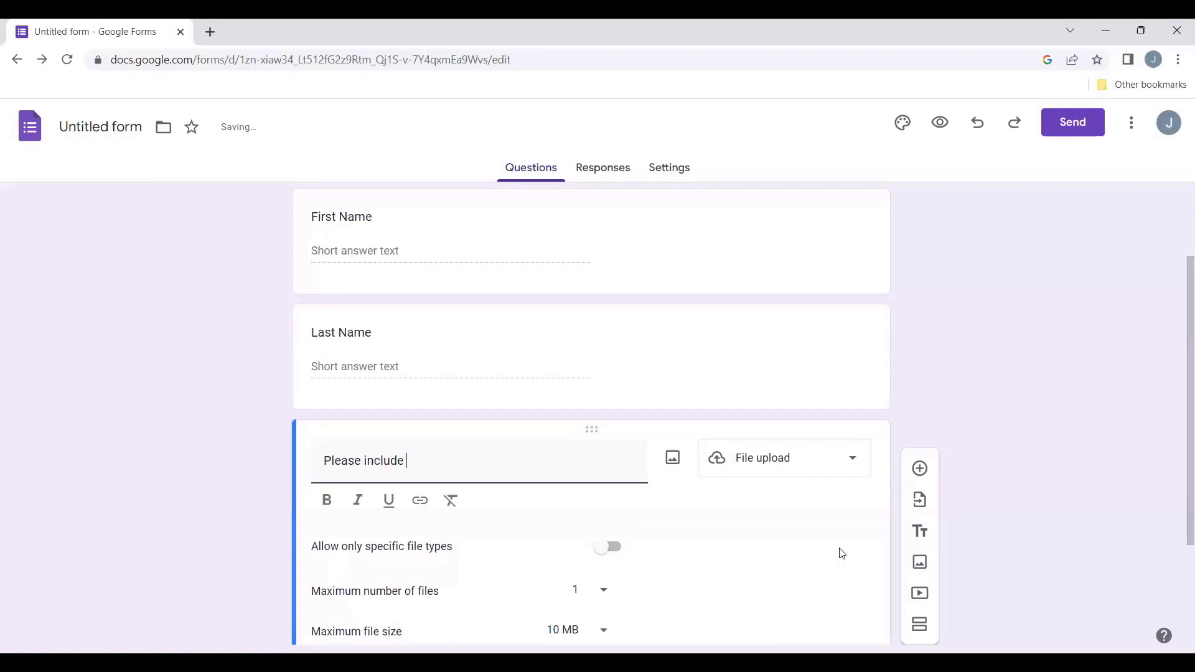
type(" your resume")
scroll(747, 498, "down", 1)
left_click(612, 423)
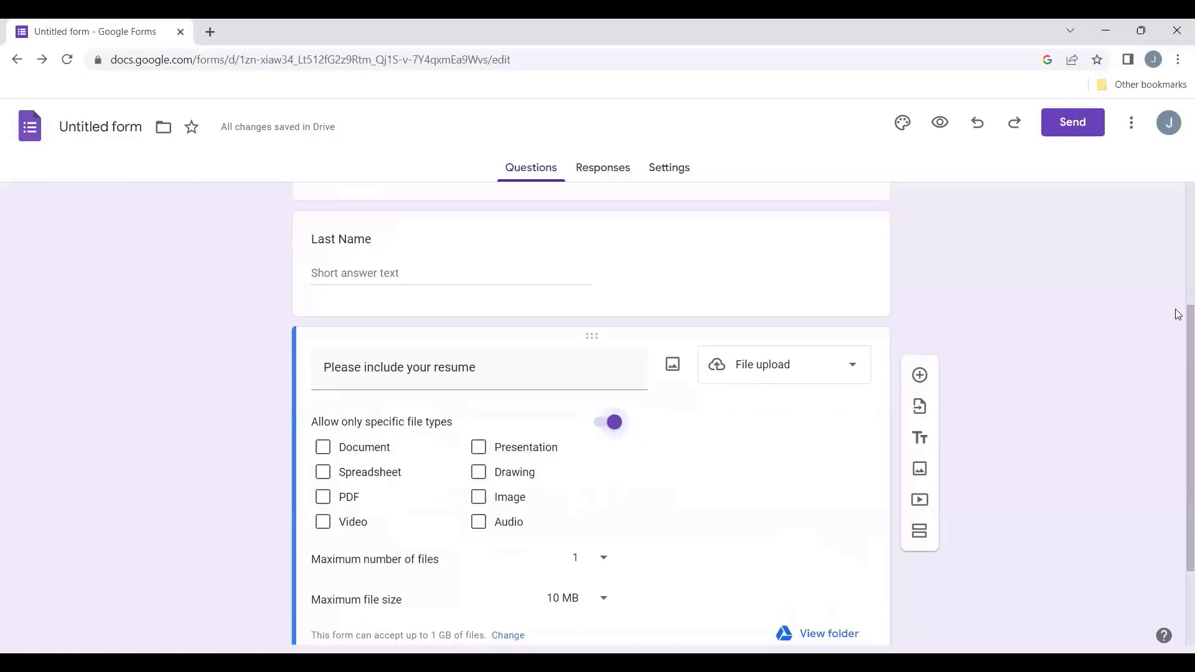
scroll(1177, 336, "down", 2)
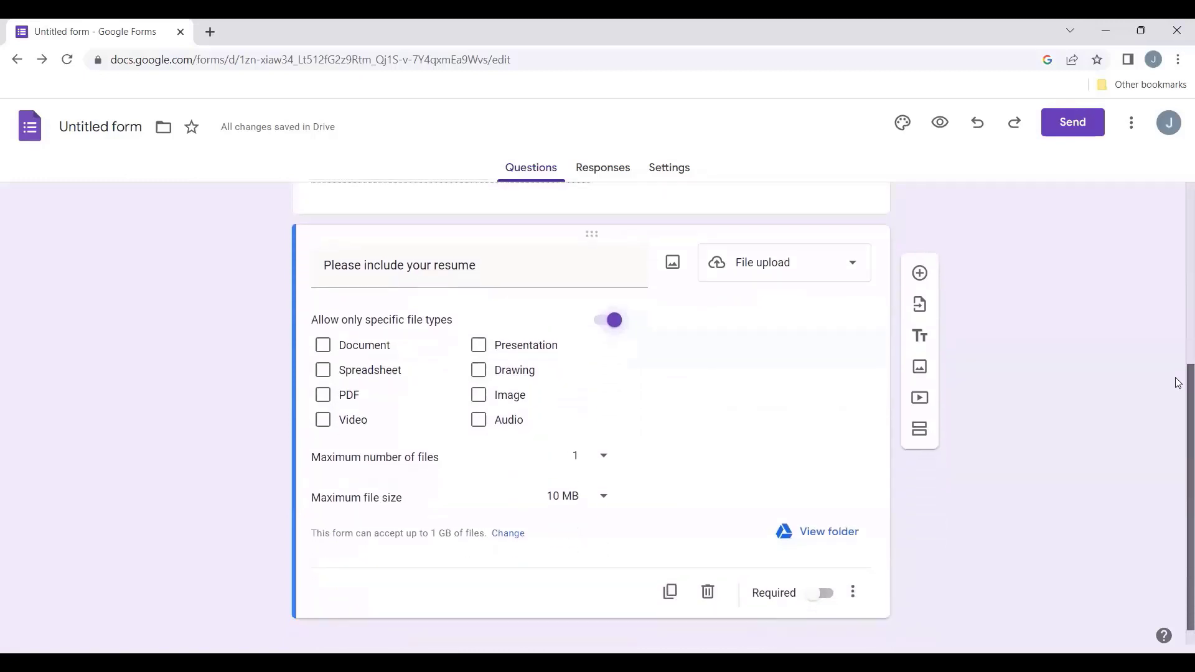
Step: Customize the form's theme with the header image of open book pages folded into a heart
scroll(1155, 227, "up", 6)
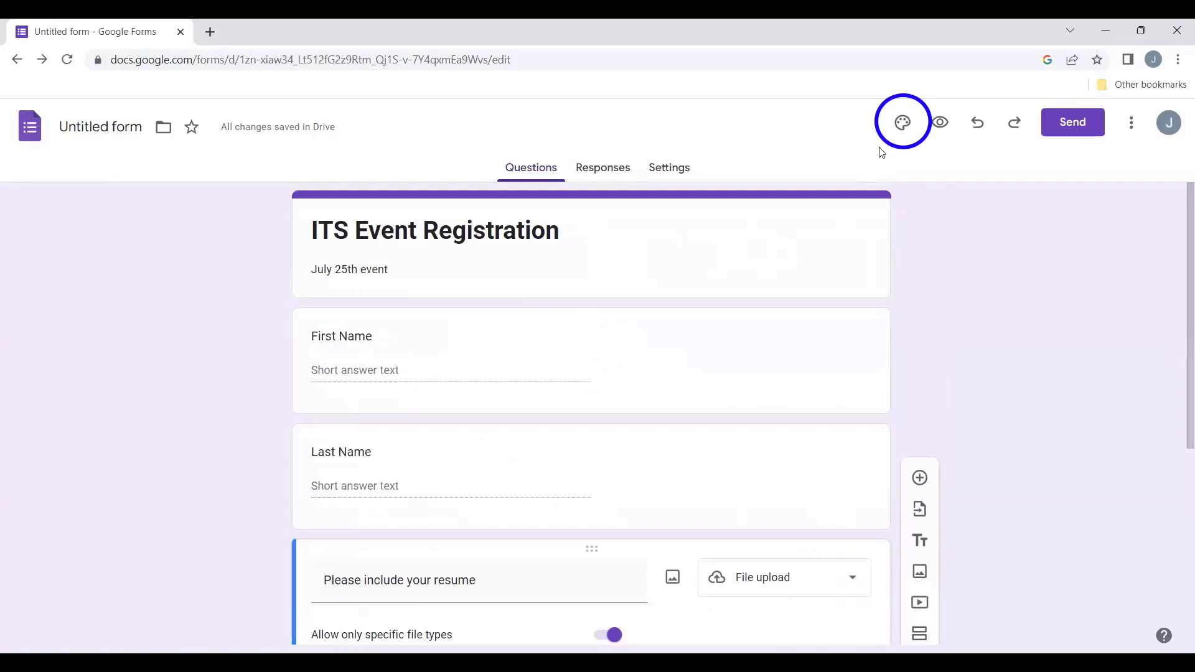
left_click(901, 125)
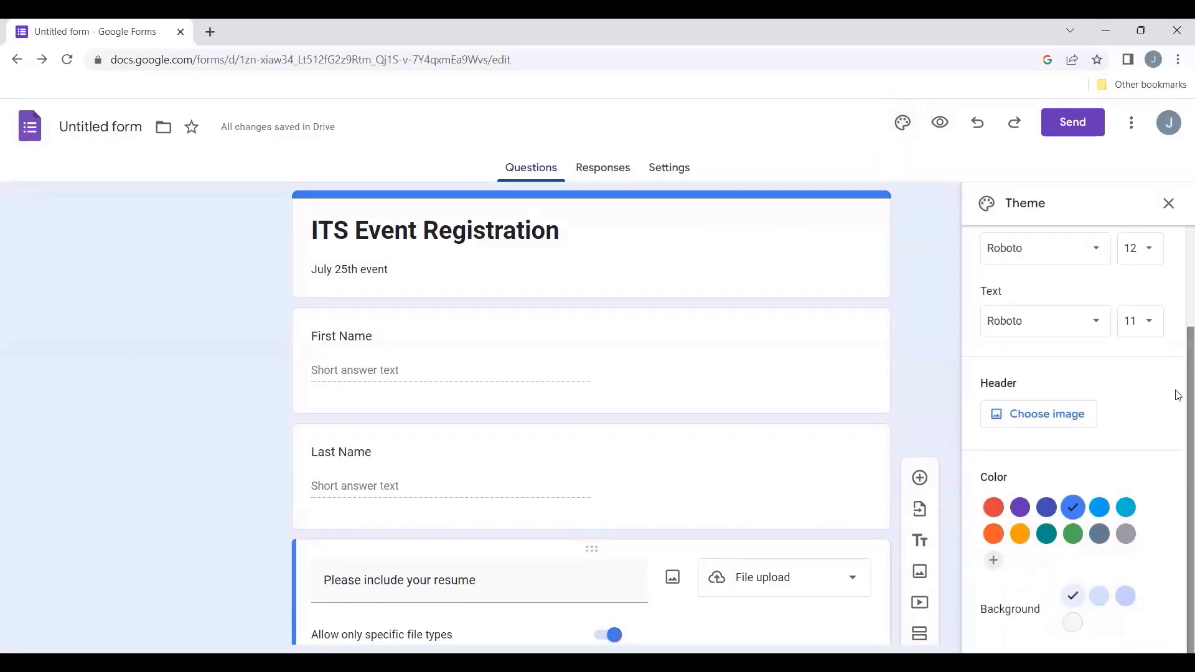
scroll(1176, 374, "up", 3)
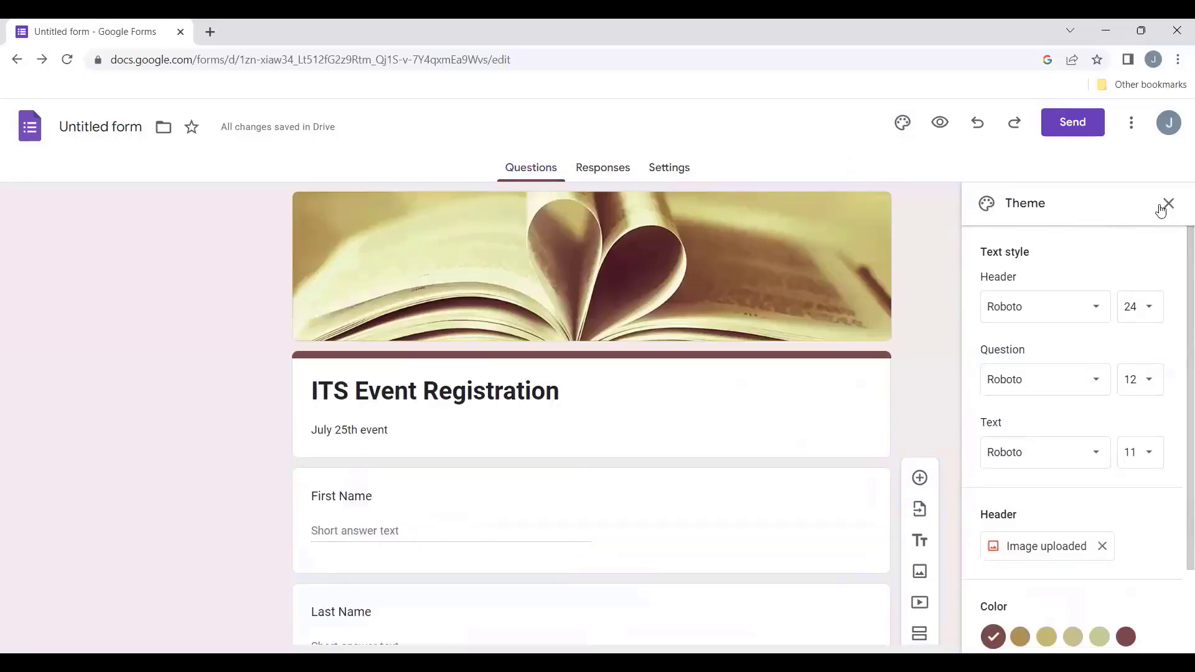
left_click(1167, 204)
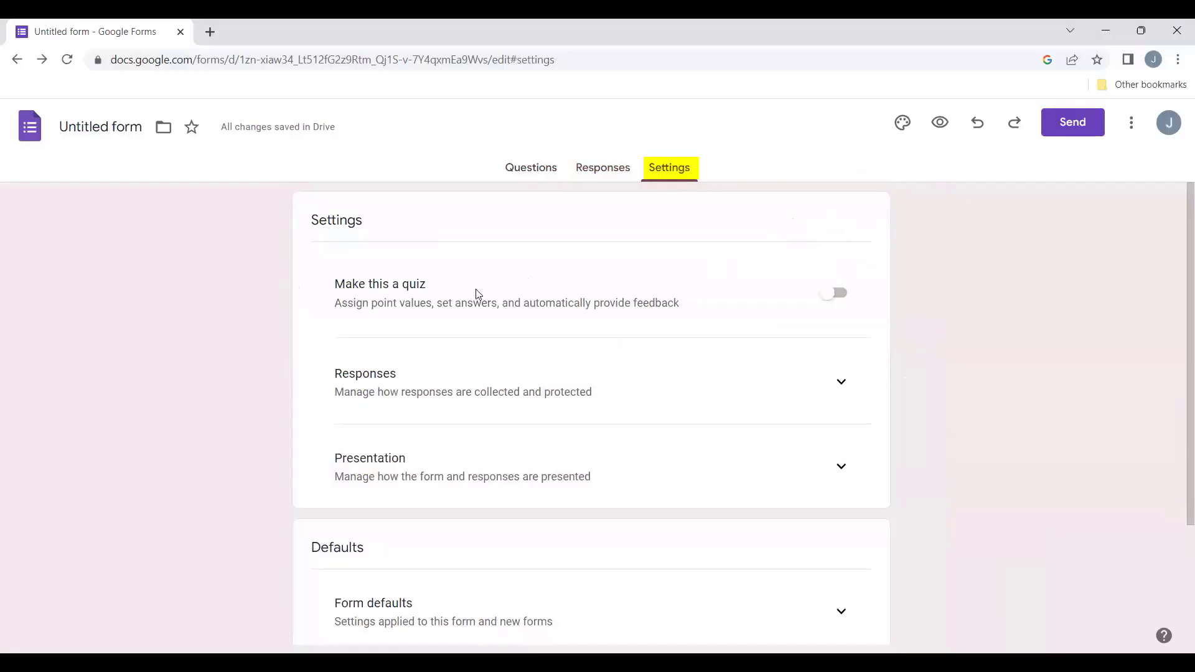
Step: Review the form's quiz, responses, presentation and default settings
scroll(1176, 271, "down", 2)
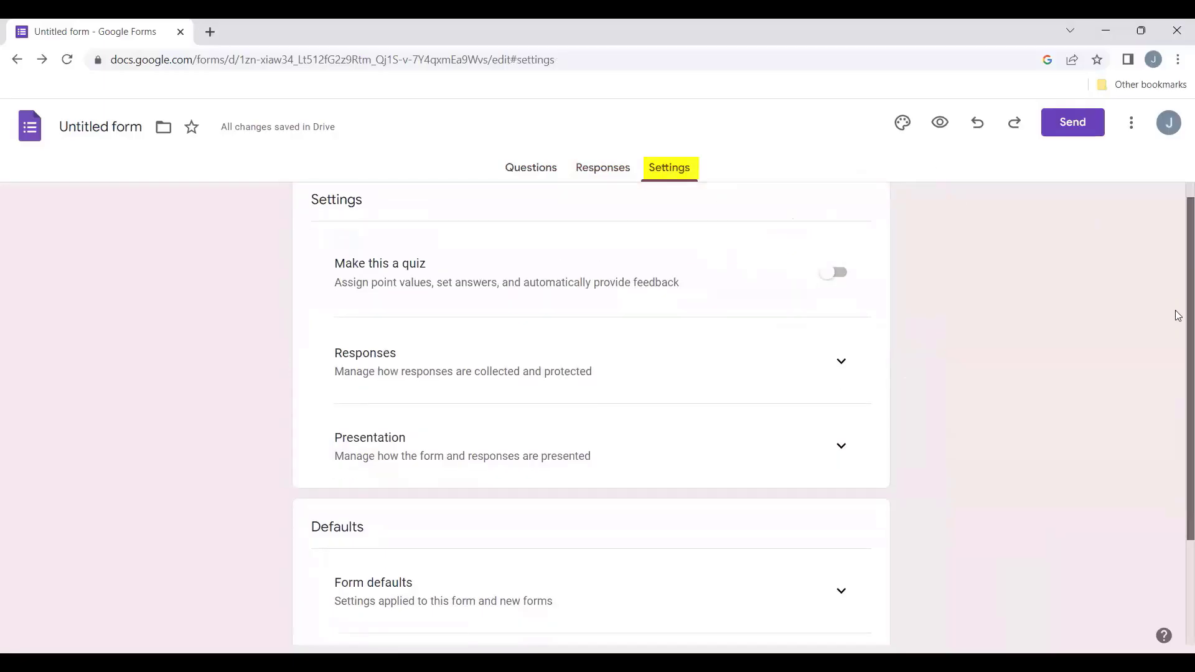
scroll(1176, 366, "up", 1)
scroll(1178, 287, "up", 1)
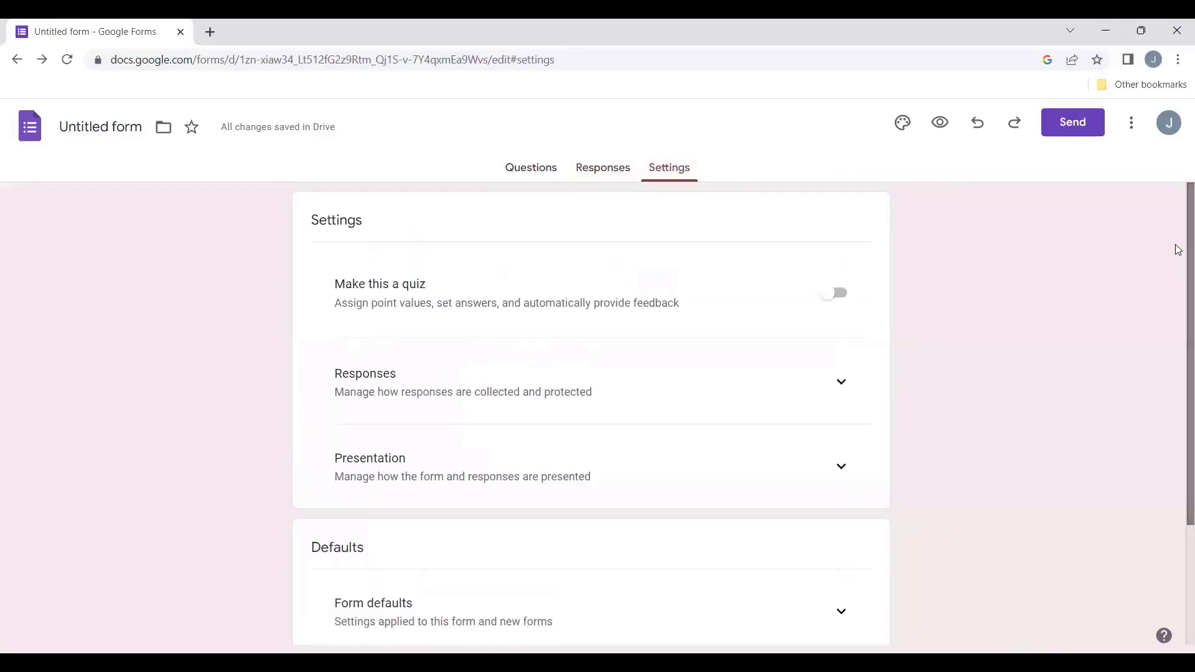